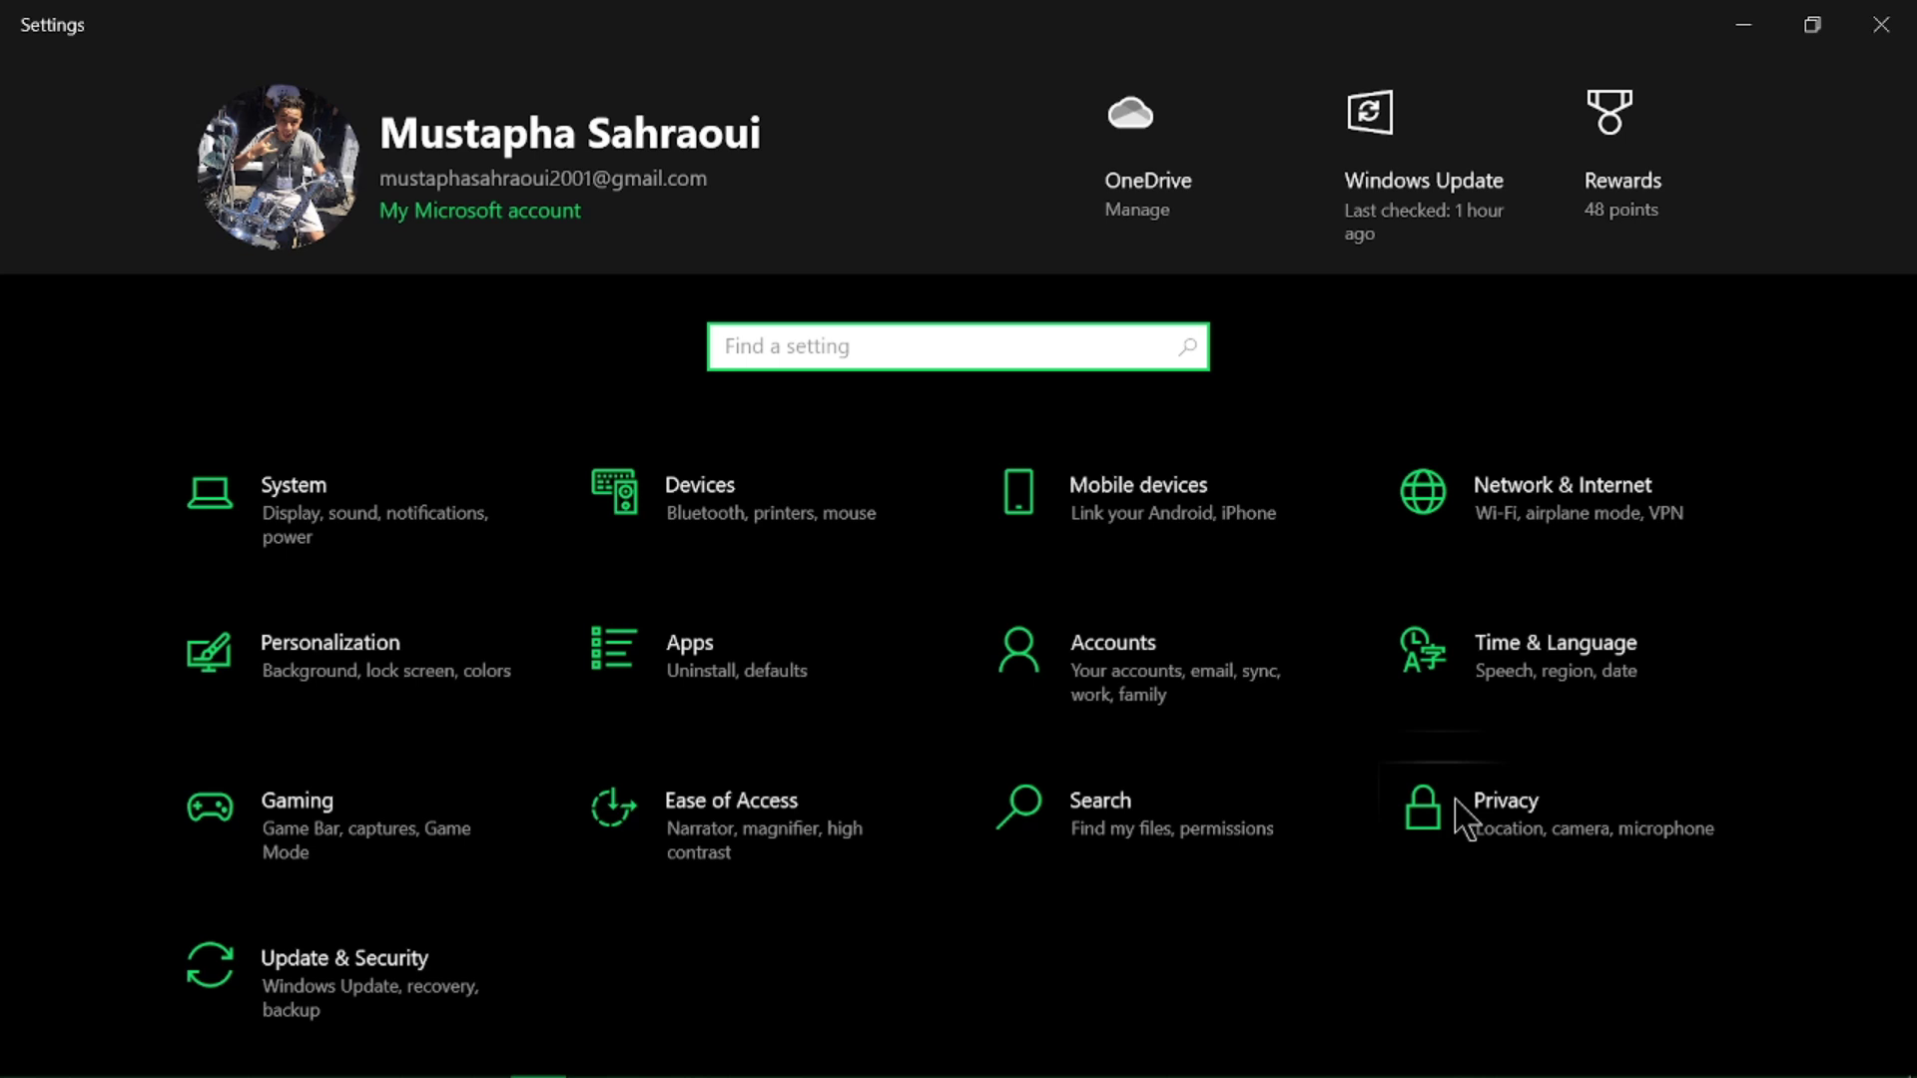
- Go to Privacy and reach the Camera app-permissions page via the sidebar
{"action": "left_click", "coordinate": [1492, 842]}
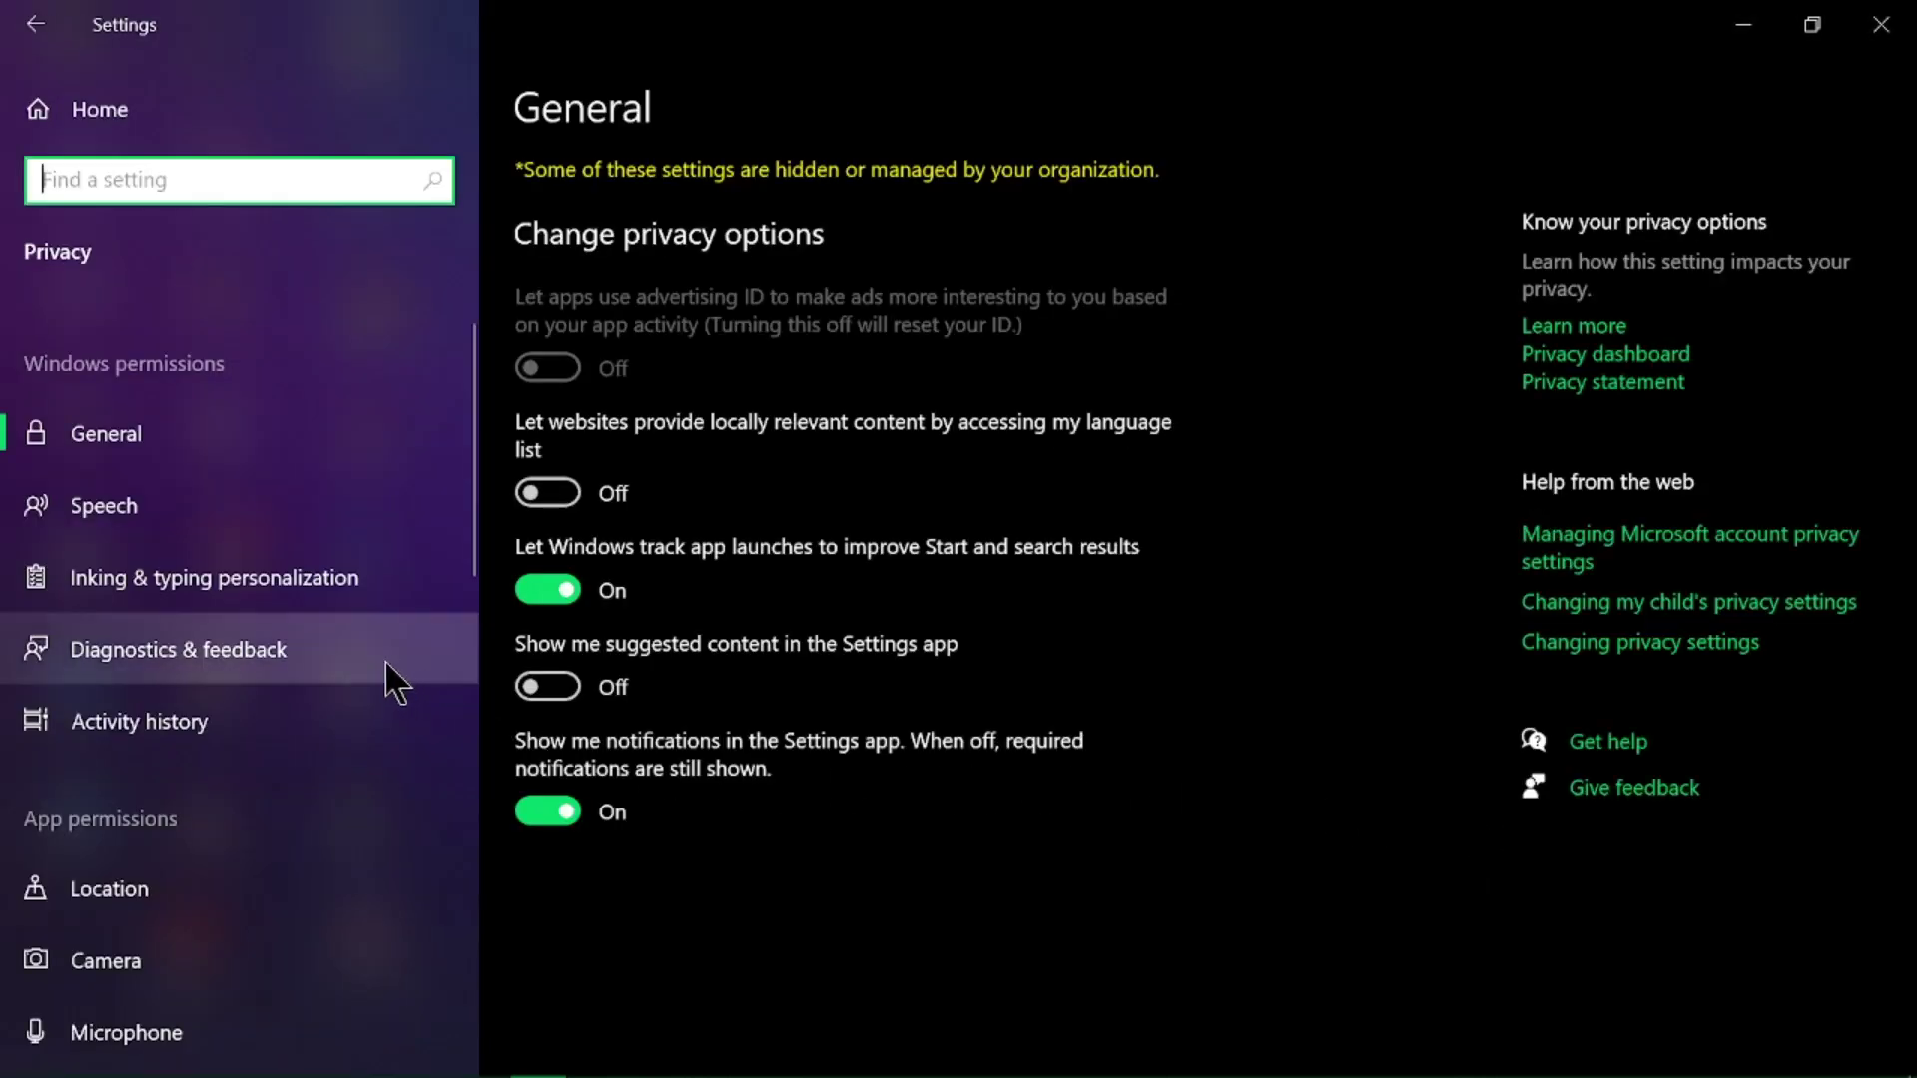
{"action": "scroll", "coordinate": [241, 831], "scroll_direction": "down", "scroll_amount": 5}
{"action": "scroll", "coordinate": [203, 719], "scroll_direction": "up", "scroll_amount": 1}
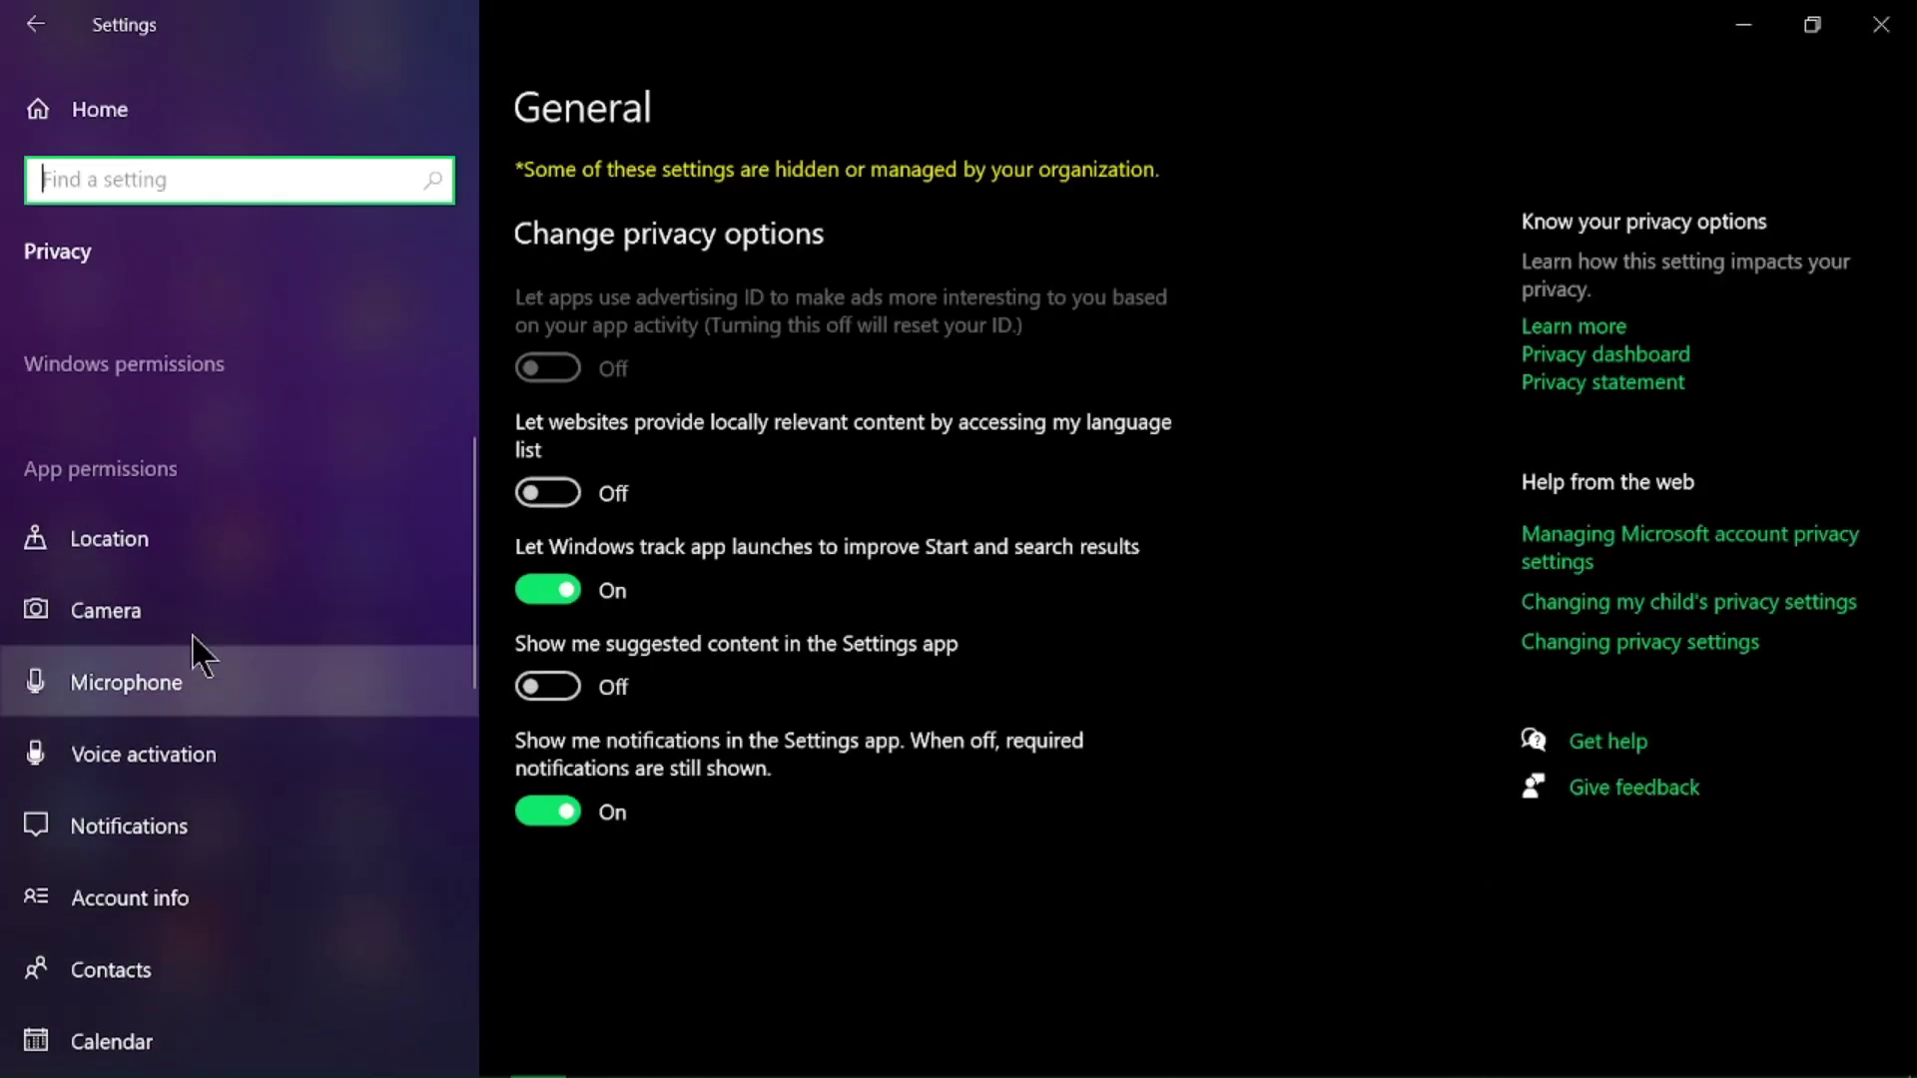
{"action": "left_click", "coordinate": [168, 573]}
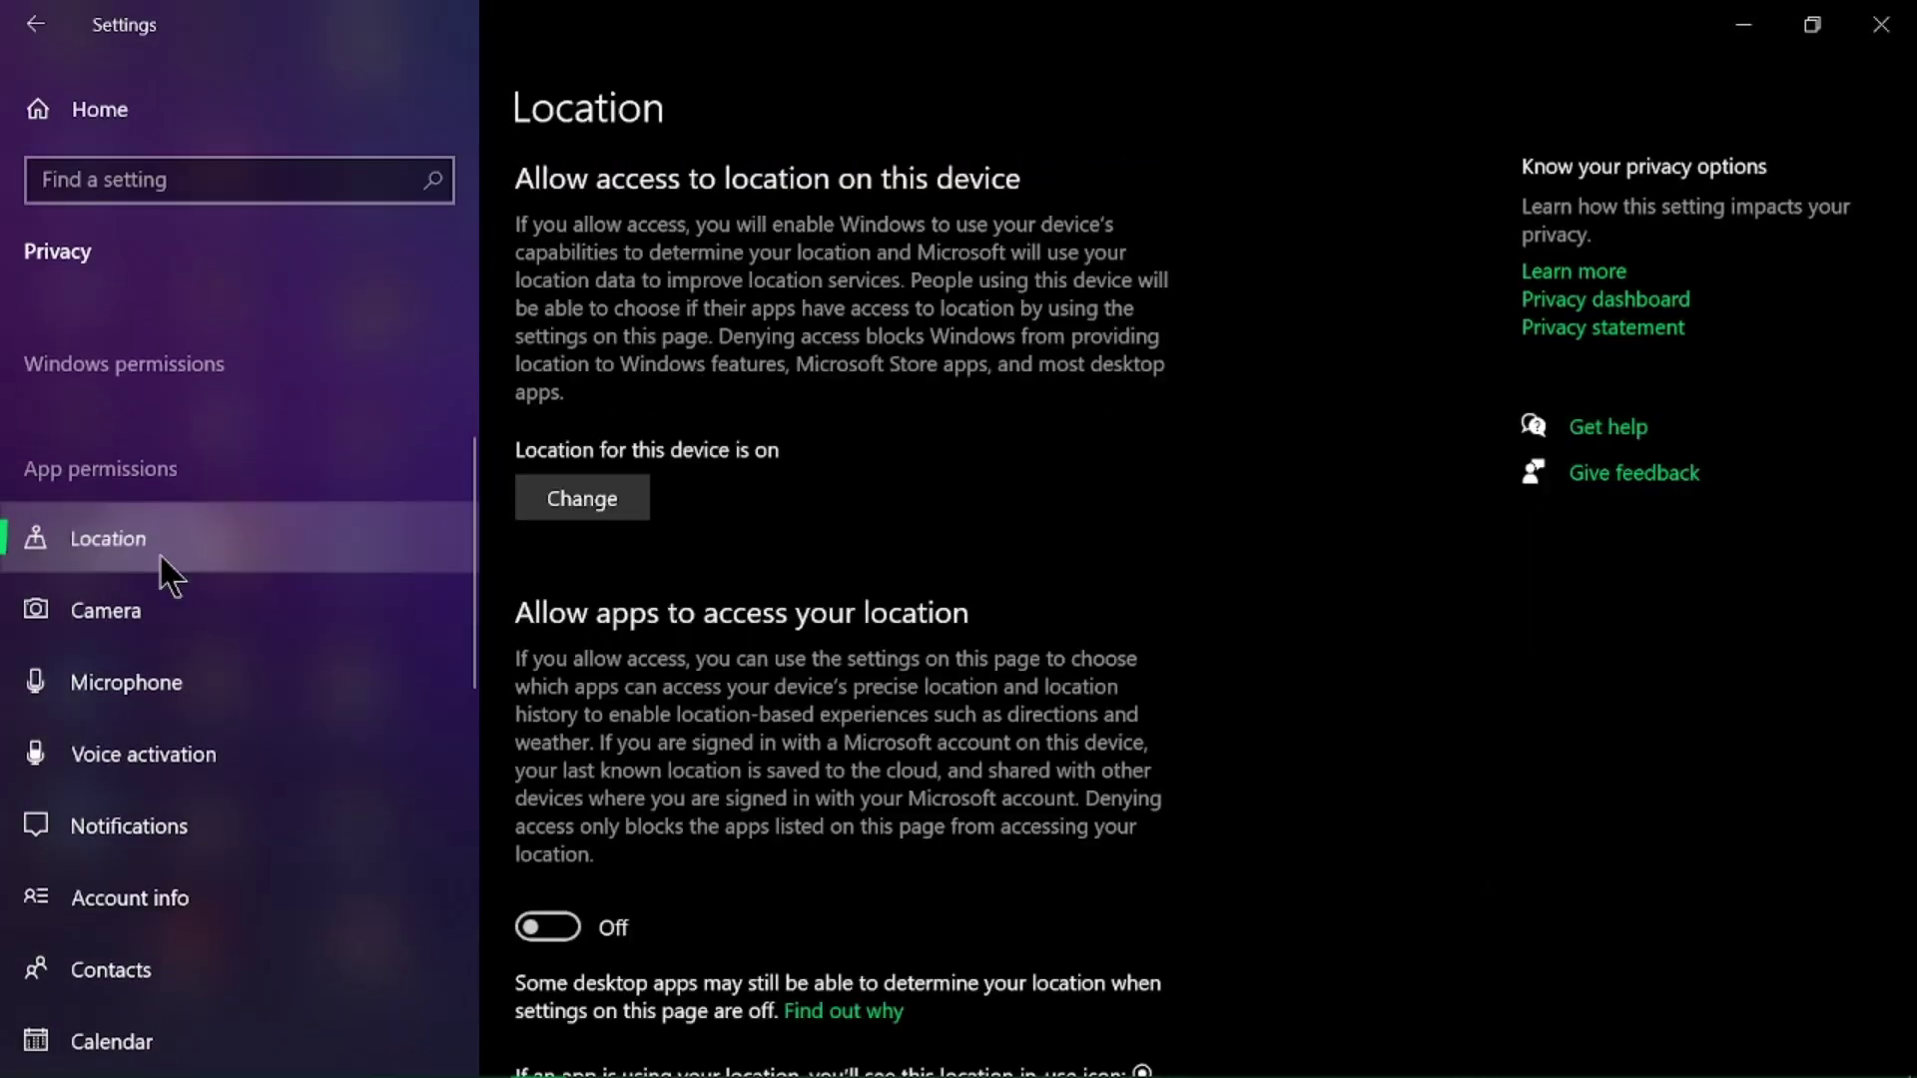
{"action": "left_click", "coordinate": [192, 647]}
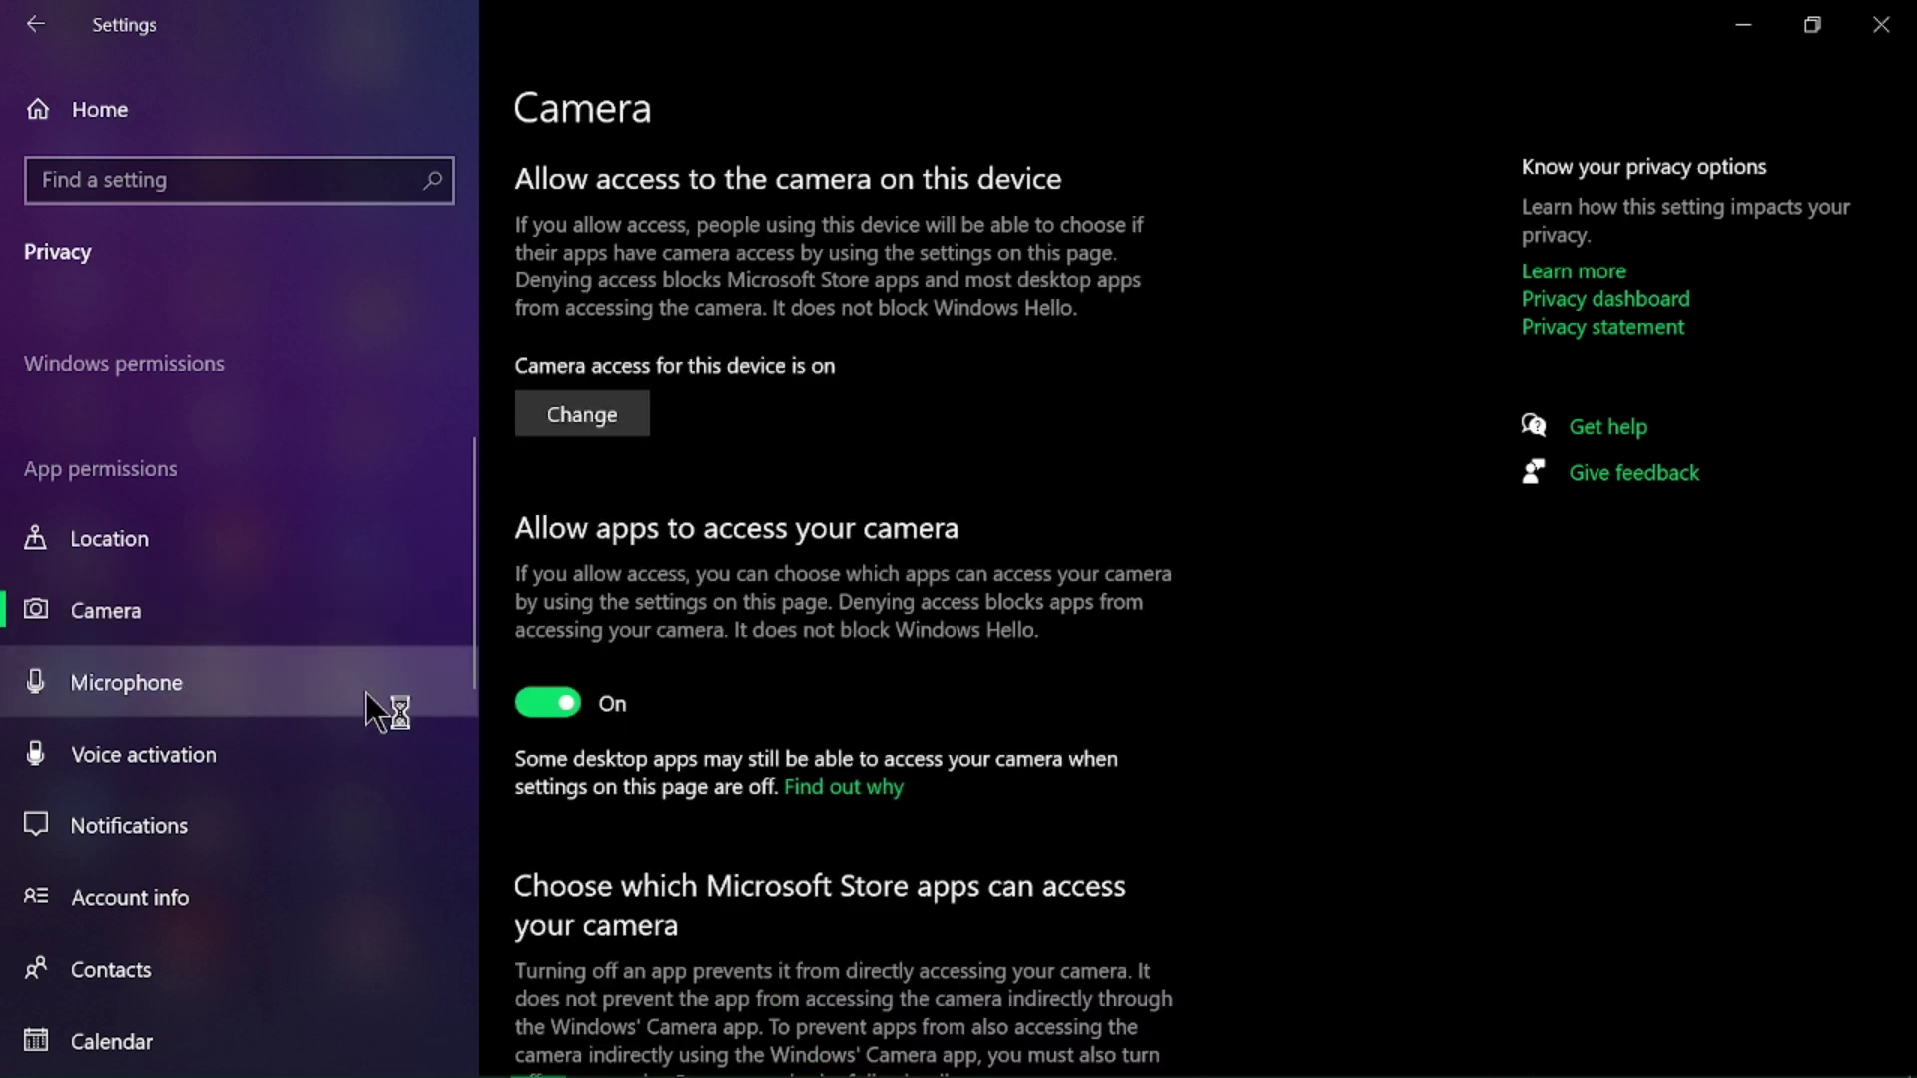
{"action": "scroll", "coordinate": [367, 692], "scroll_direction": "down", "scroll_amount": 1}
{"action": "scroll", "coordinate": [556, 748], "scroll_direction": "down", "scroll_amount": 3}
{"action": "scroll", "coordinate": [555, 749], "scroll_direction": "down", "scroll_amount": 1}
{"action": "scroll", "coordinate": [562, 742], "scroll_direction": "down", "scroll_amount": 2}
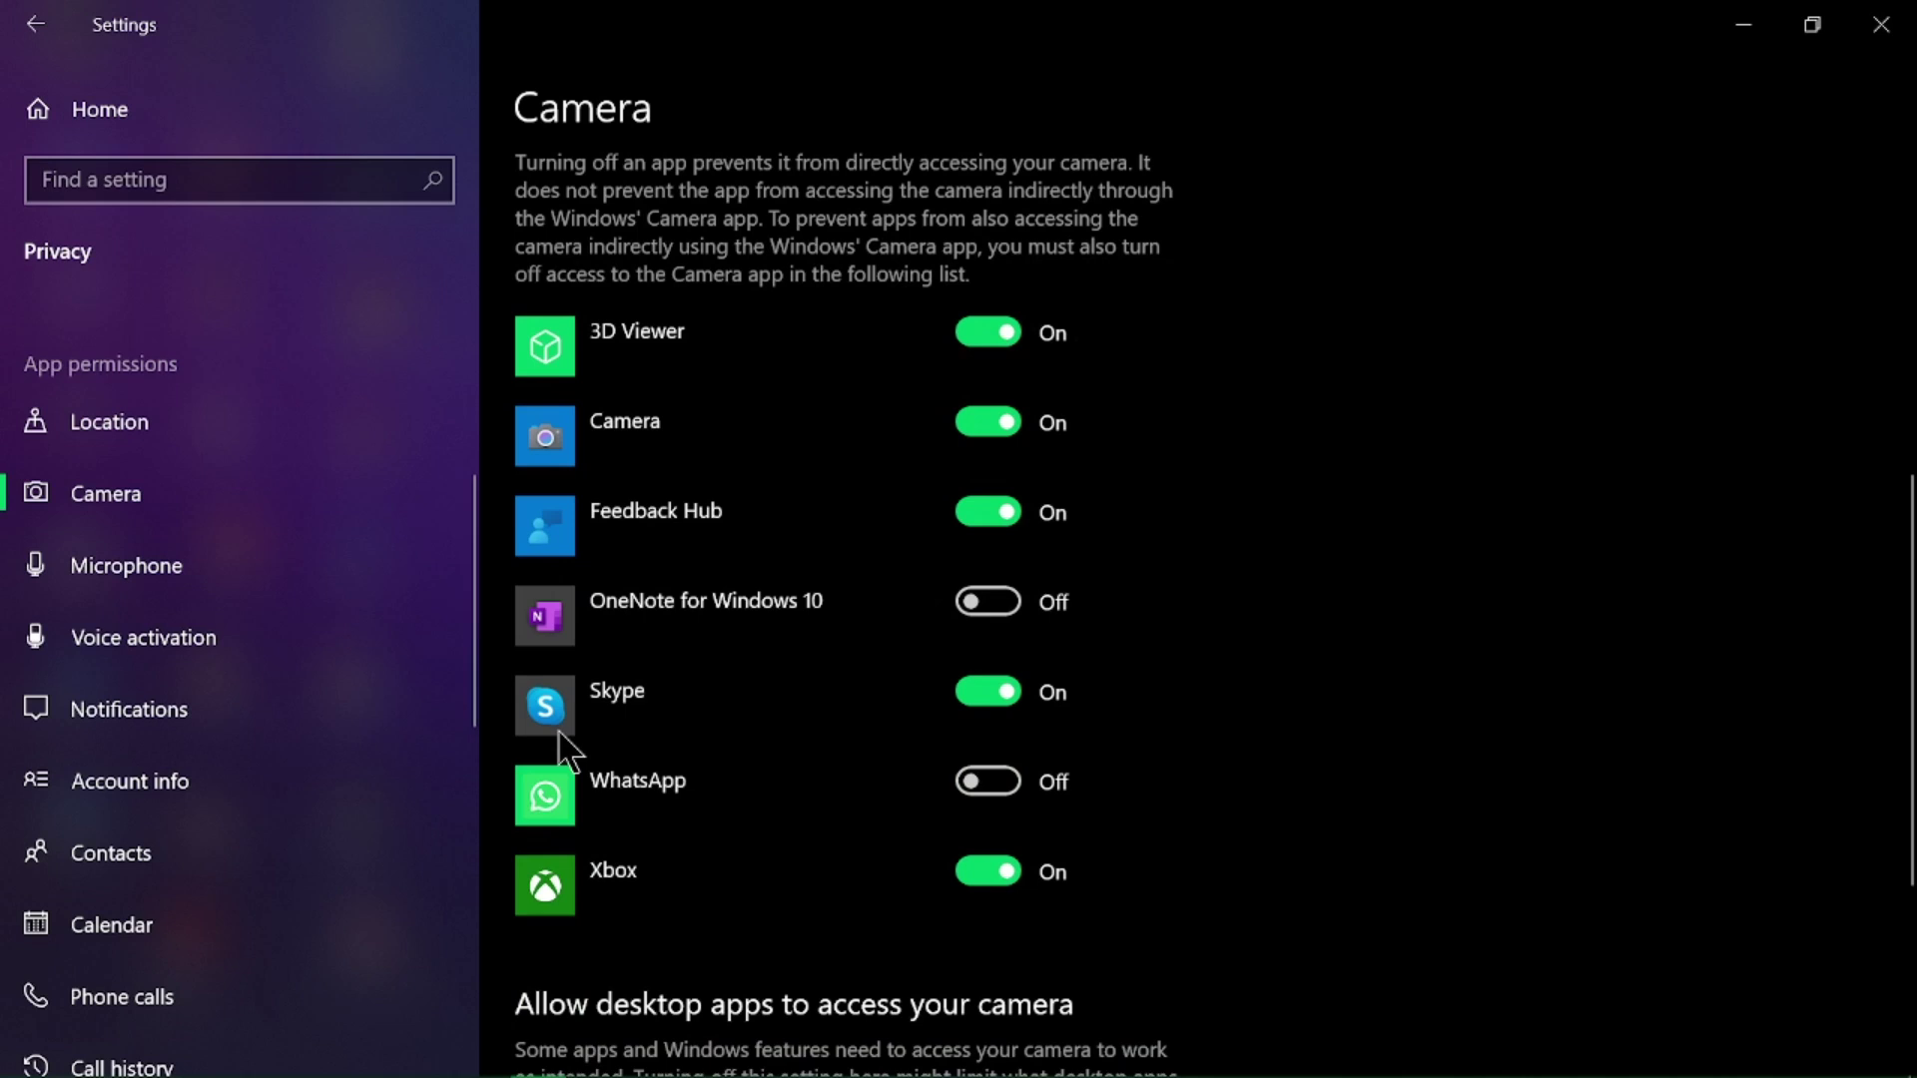
- Turn off camera access for Xbox, Skype and Feedback Hub
{"action": "left_click", "coordinate": [990, 879]}
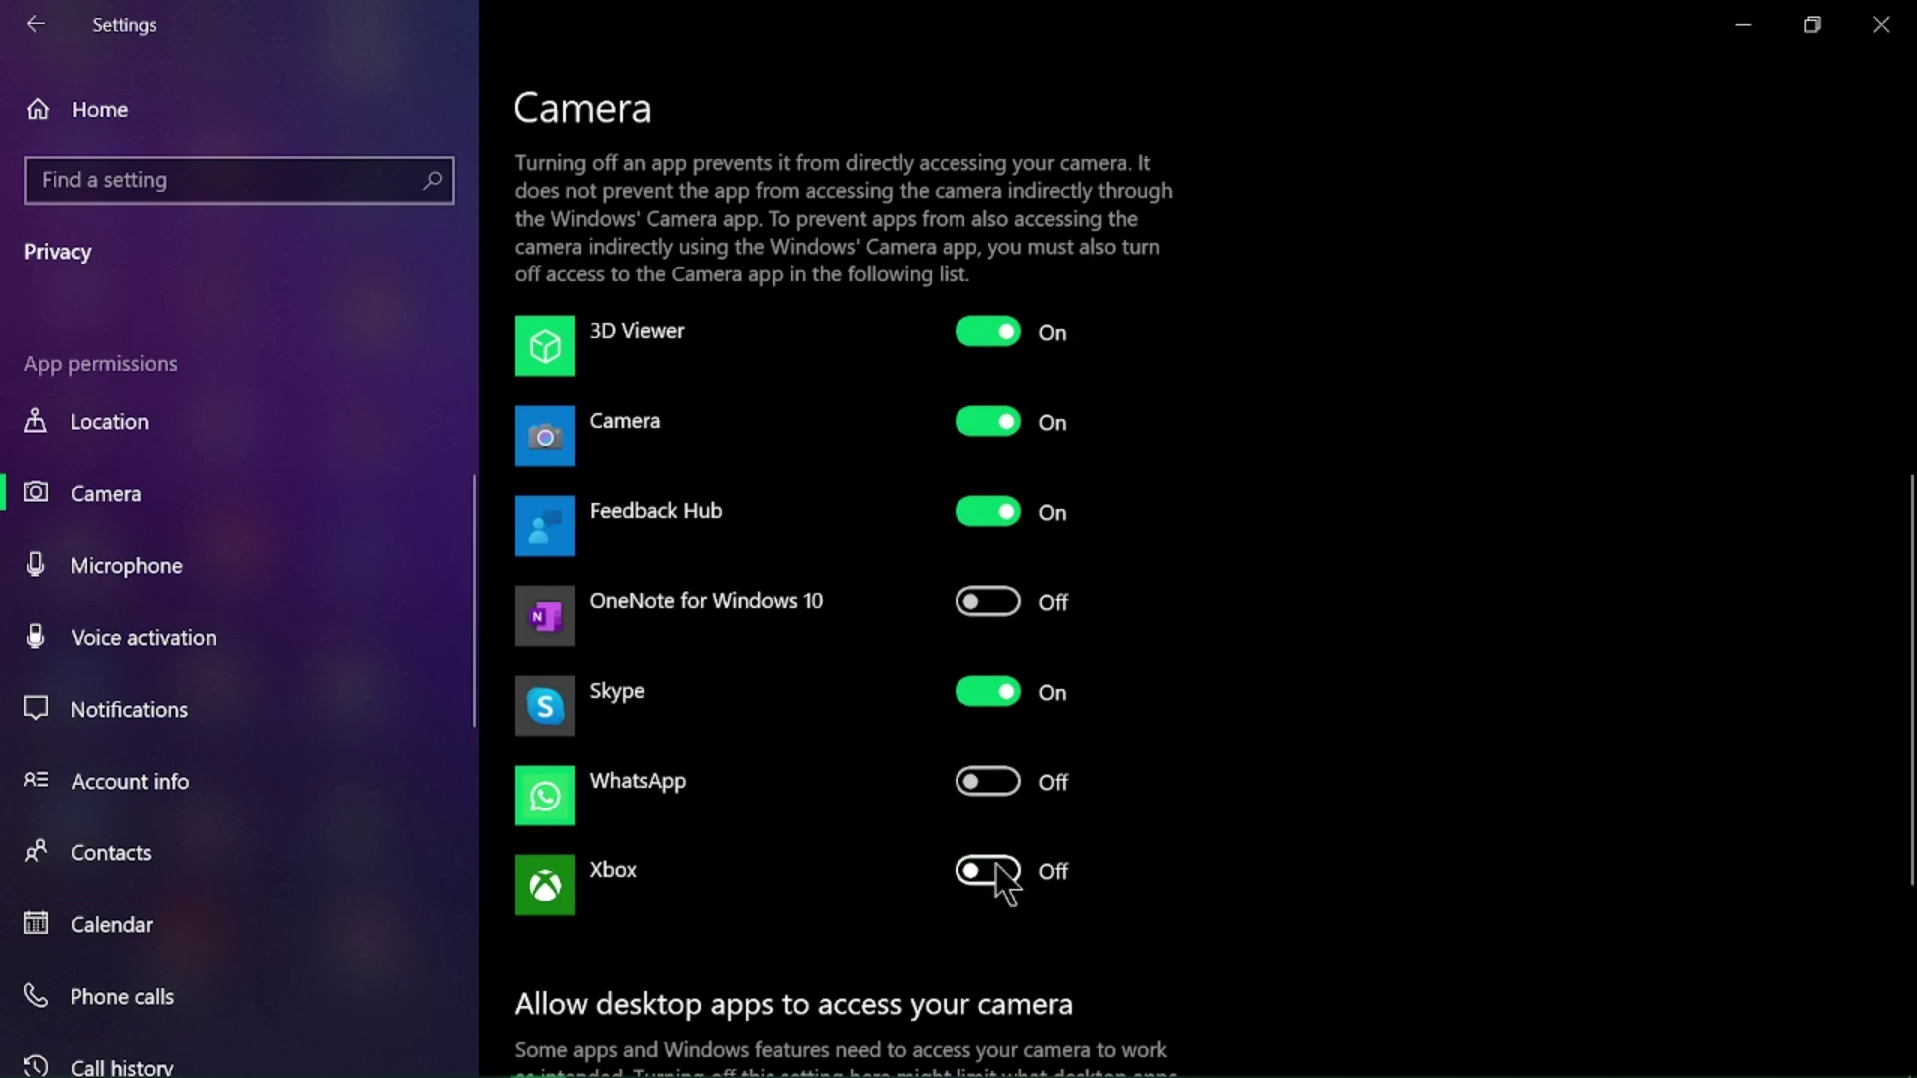
{"action": "left_click", "coordinate": [1007, 701]}
{"action": "left_click", "coordinate": [986, 516]}
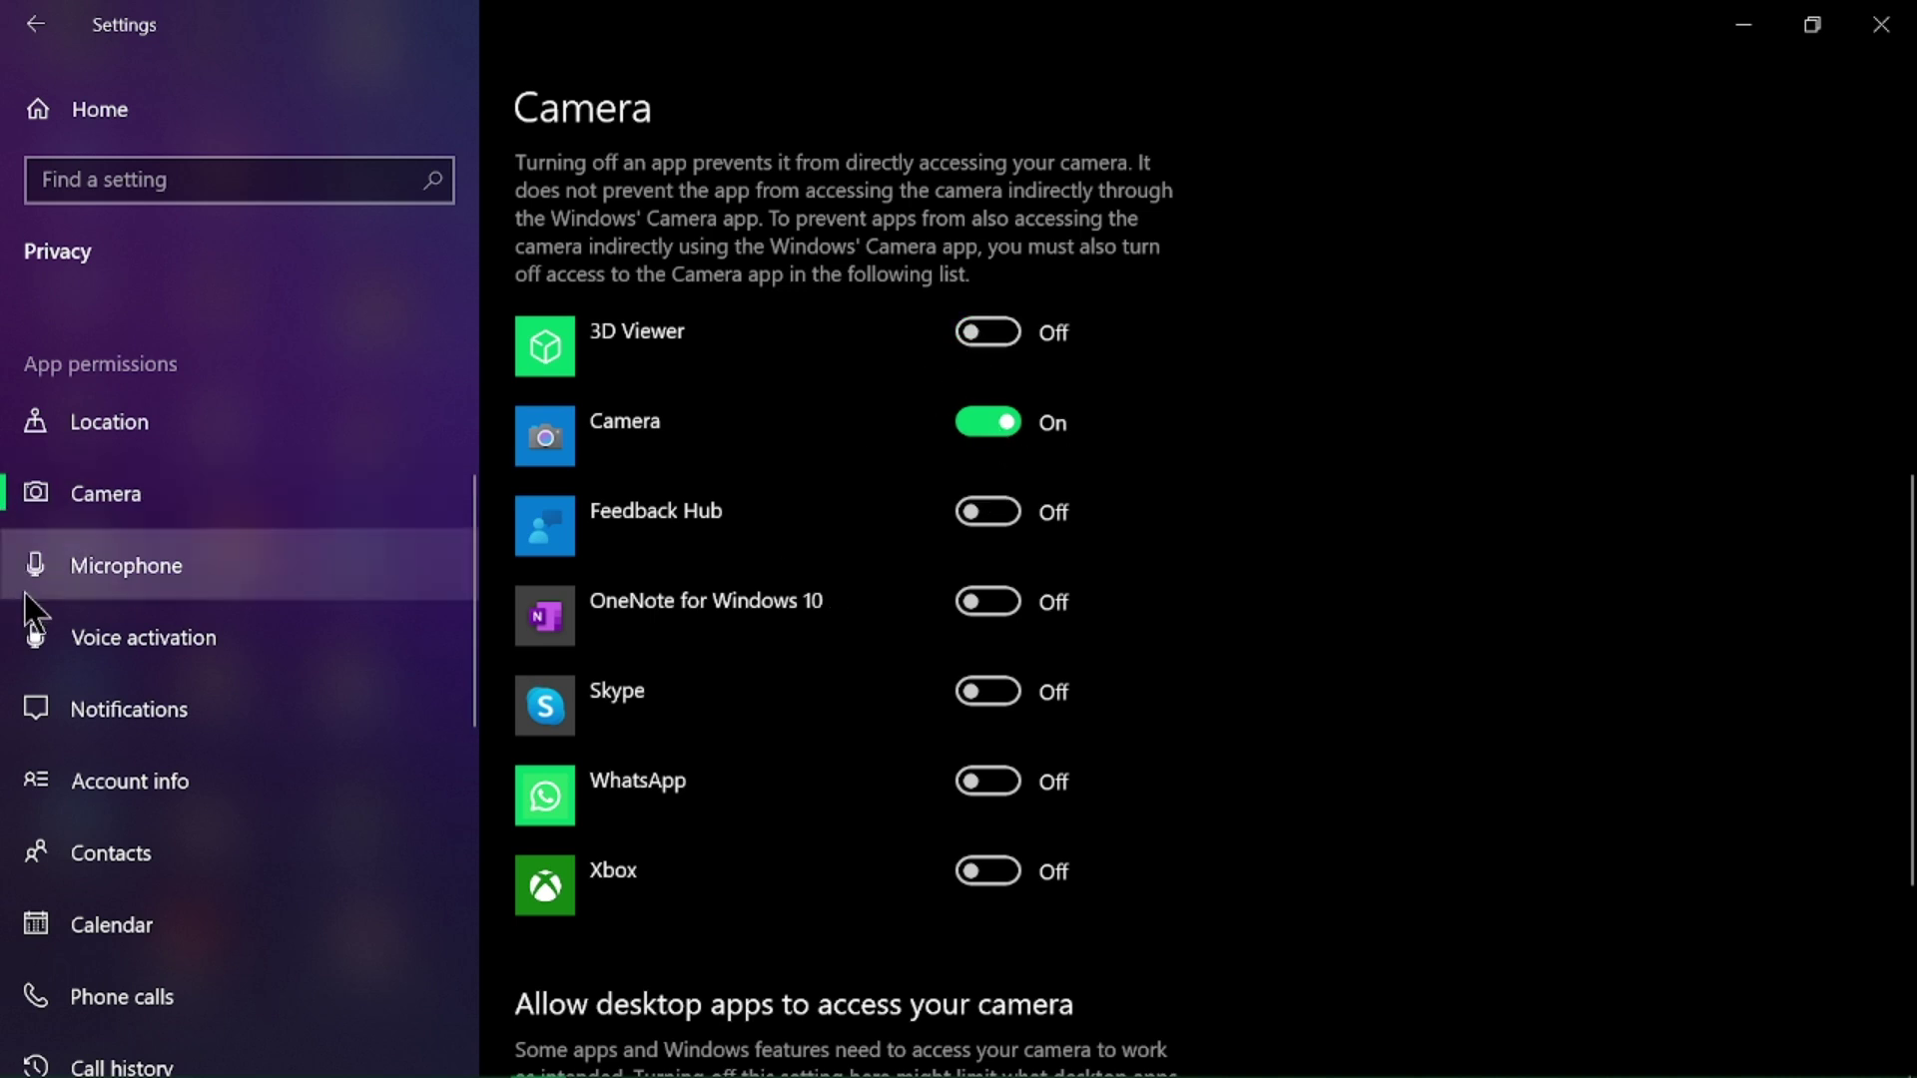
- On the Microphone permissions page, turn off microphone access for Xbox and Skype
{"action": "left_click", "coordinate": [126, 564]}
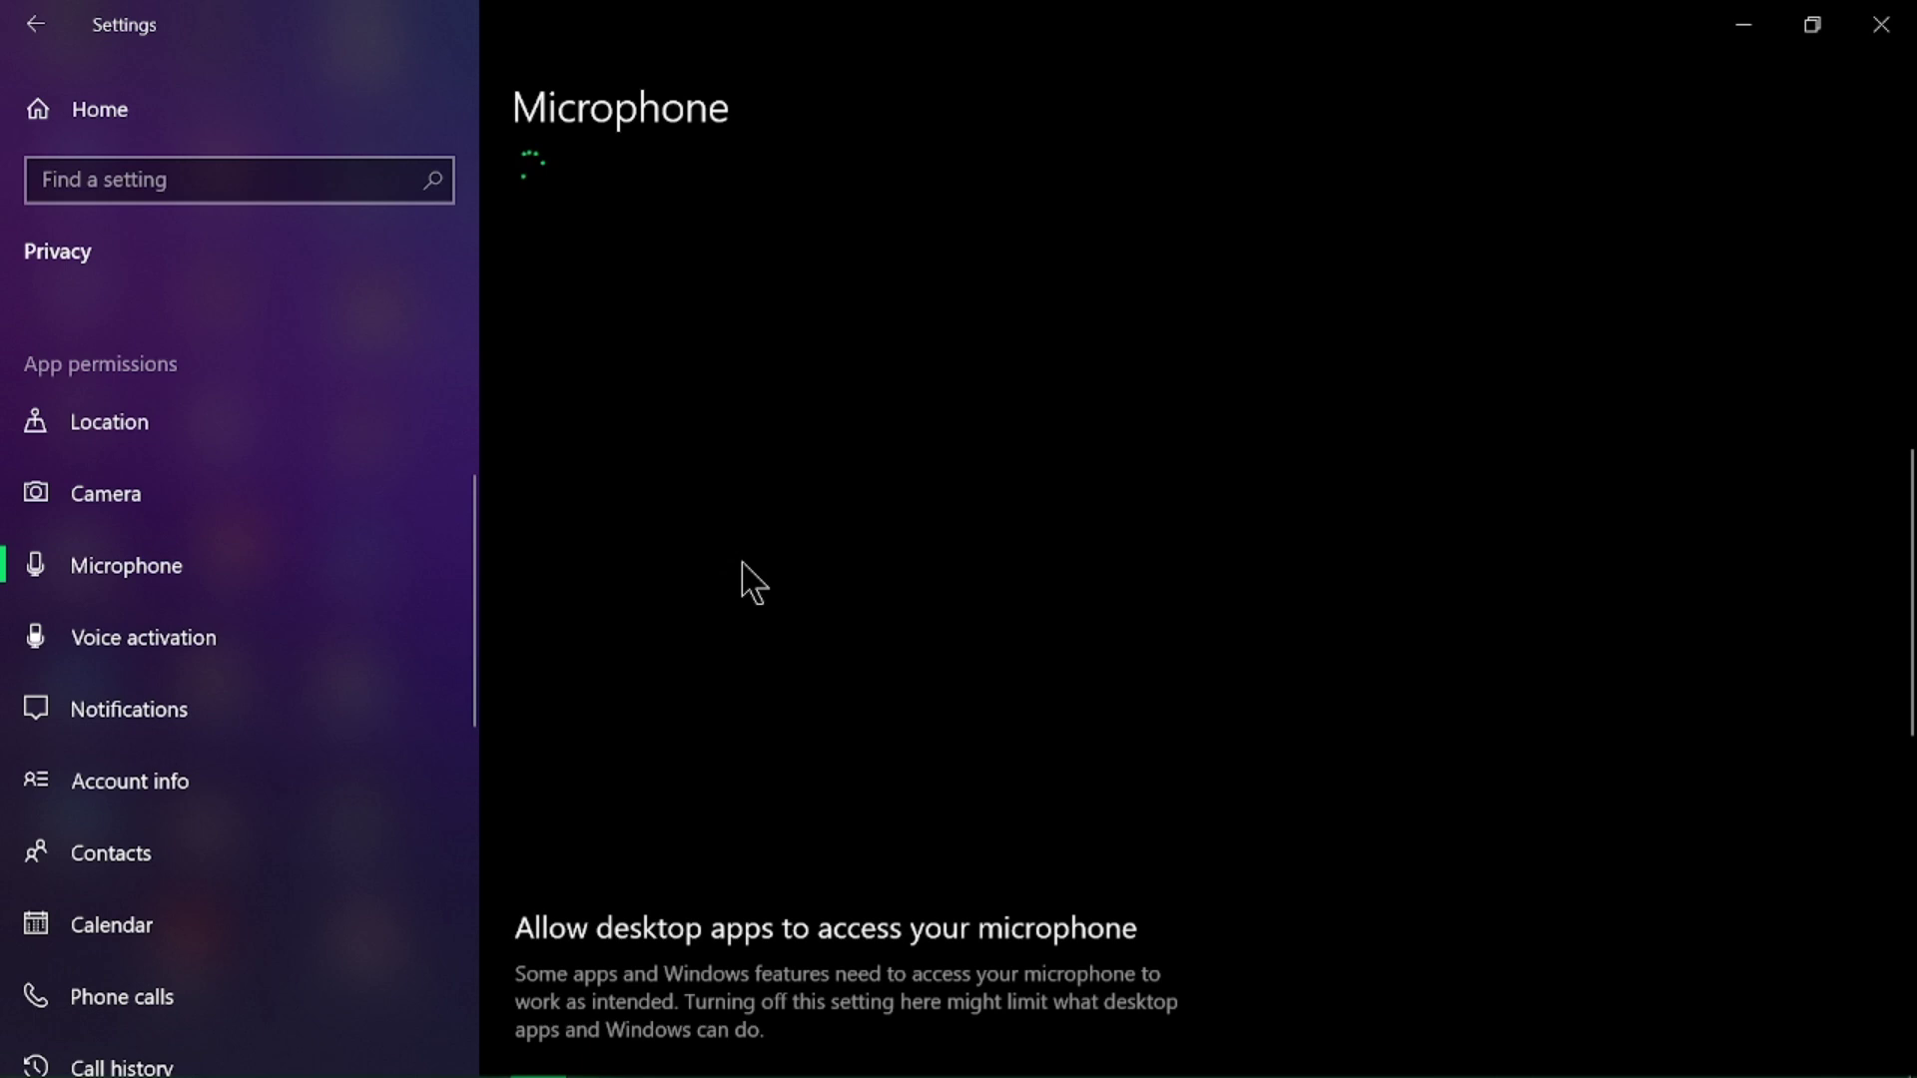
{"action": "scroll", "coordinate": [750, 584], "scroll_direction": "down", "scroll_amount": 3}
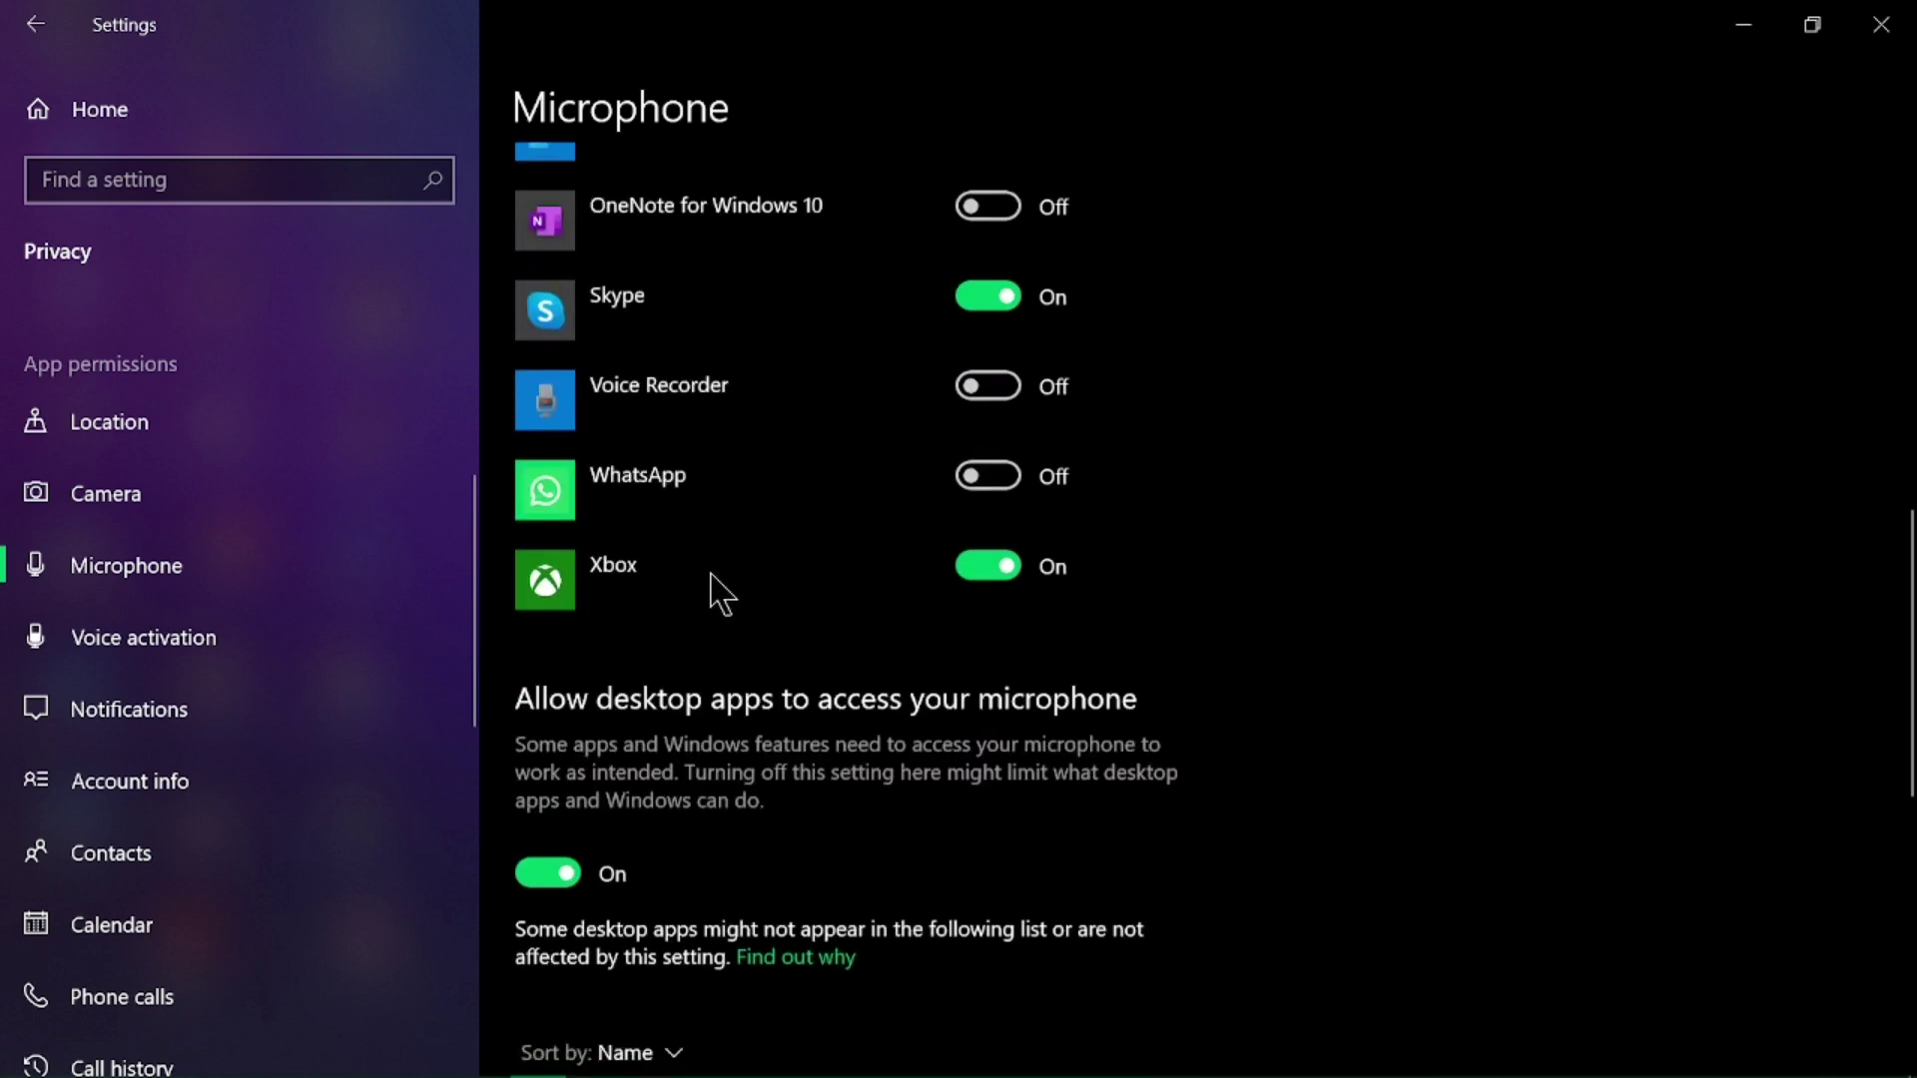
{"action": "scroll", "coordinate": [261, 635], "scroll_direction": "down", "scroll_amount": 1}
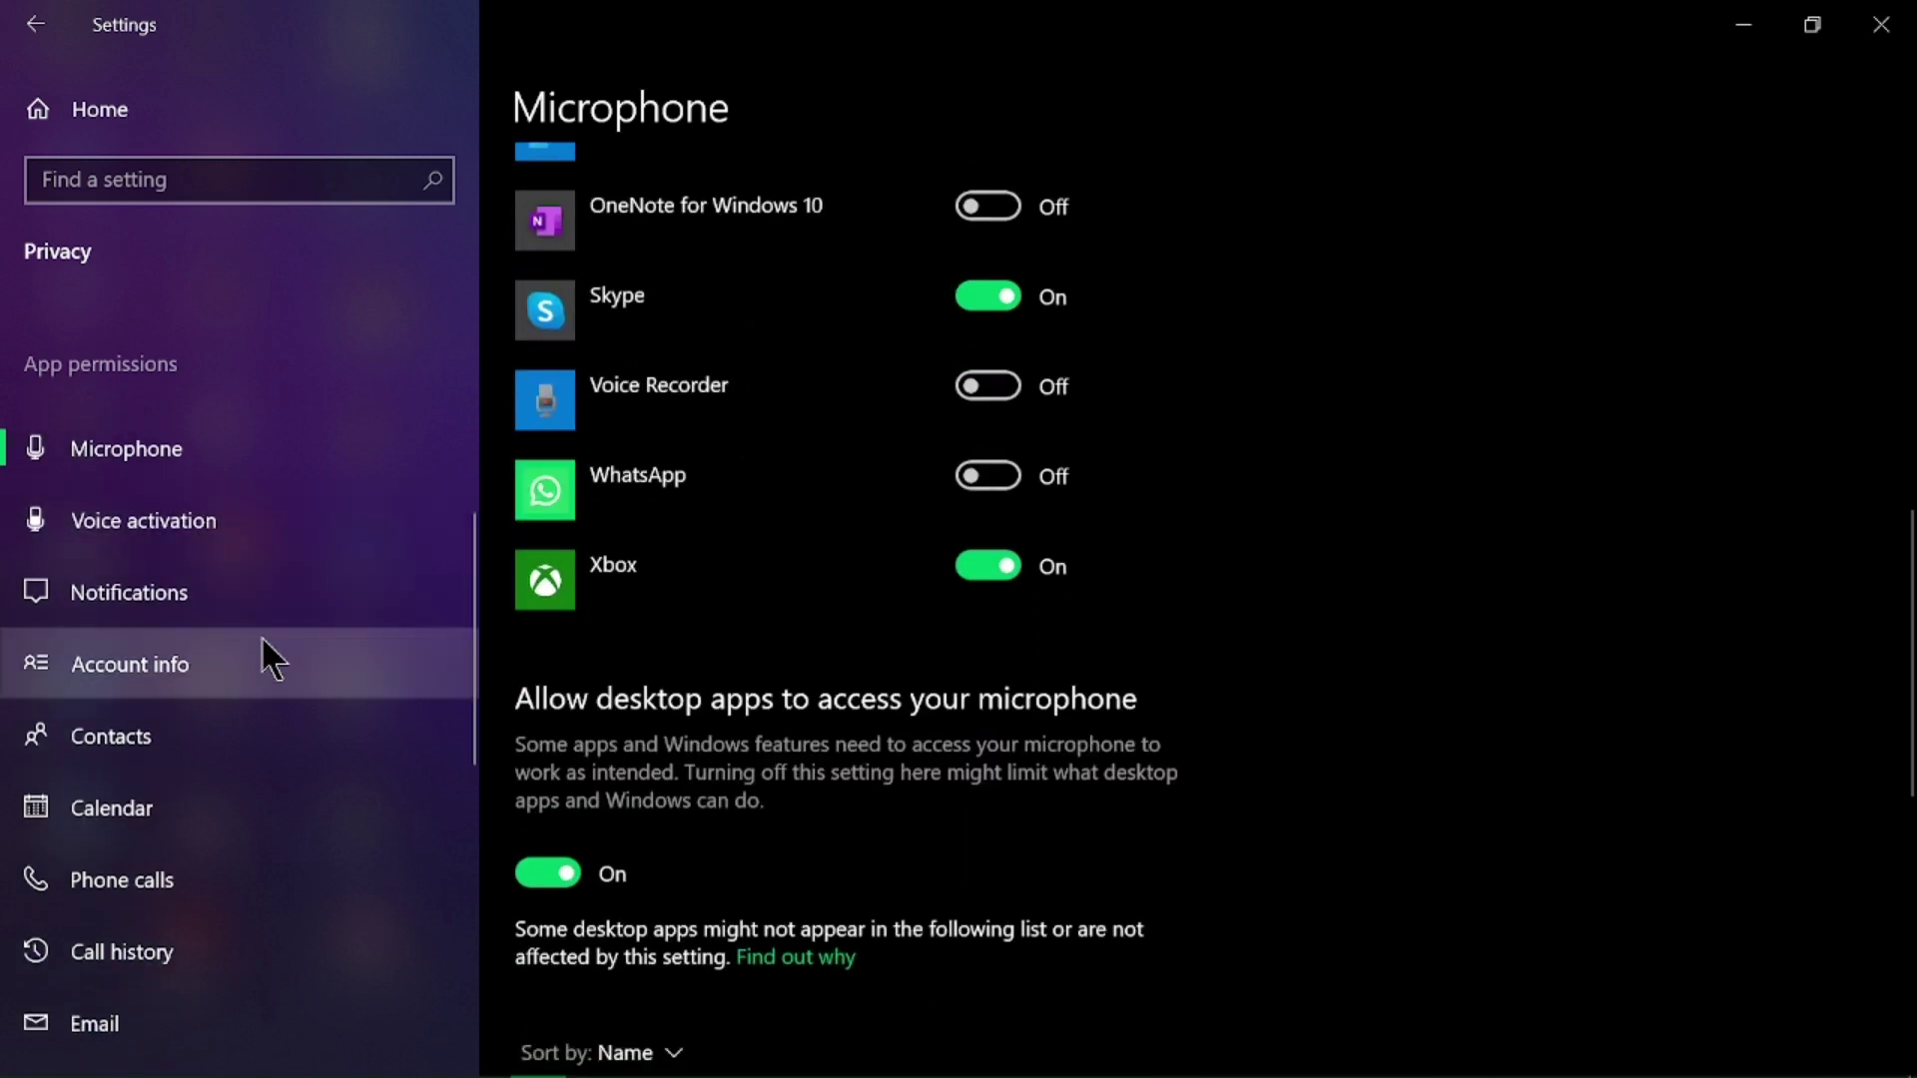
{"action": "left_click", "coordinate": [988, 570]}
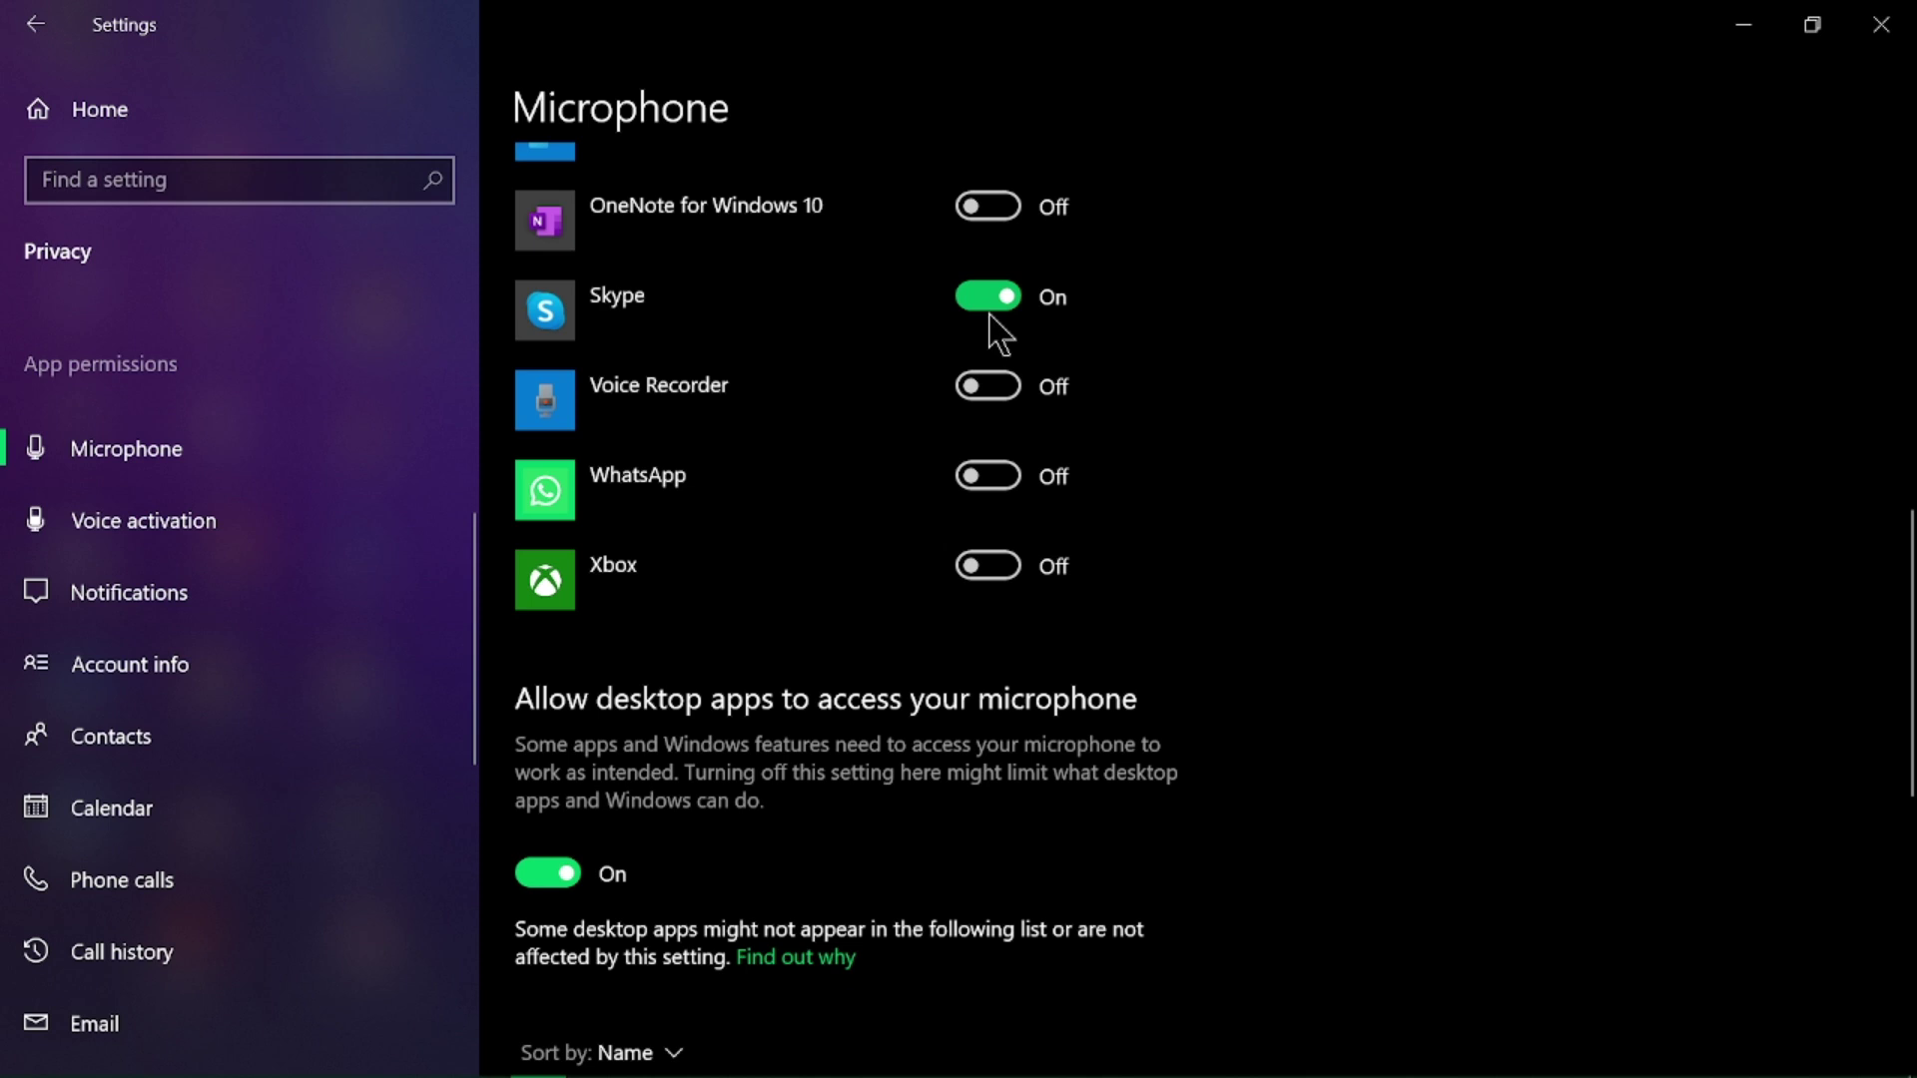
{"action": "left_click", "coordinate": [988, 307]}
{"action": "scroll", "coordinate": [309, 757], "scroll_direction": "down", "scroll_amount": 1}
{"action": "scroll", "coordinate": [304, 738], "scroll_direction": "down", "scroll_amount": 2}
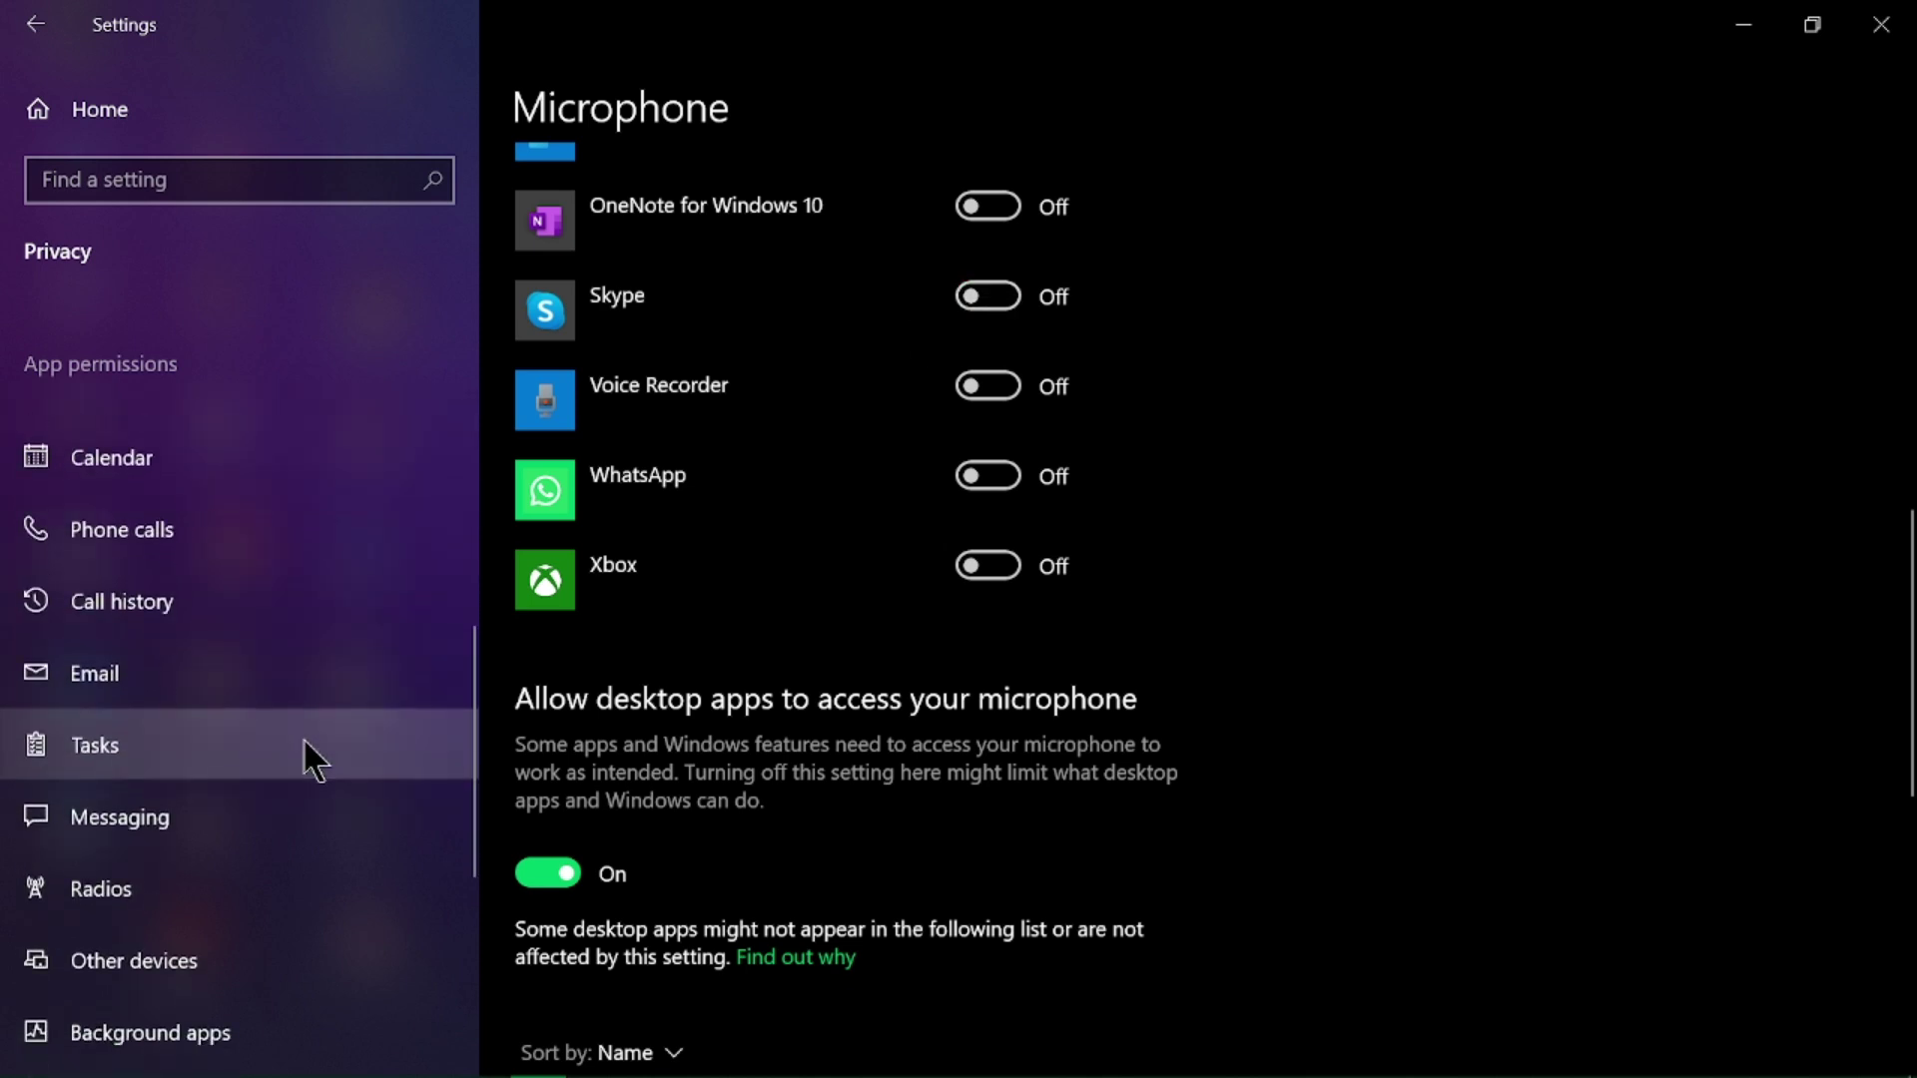
{"action": "scroll", "coordinate": [307, 749], "scroll_direction": "down", "scroll_amount": 4}
{"action": "scroll", "coordinate": [299, 734], "scroll_direction": "down", "scroll_amount": 1}
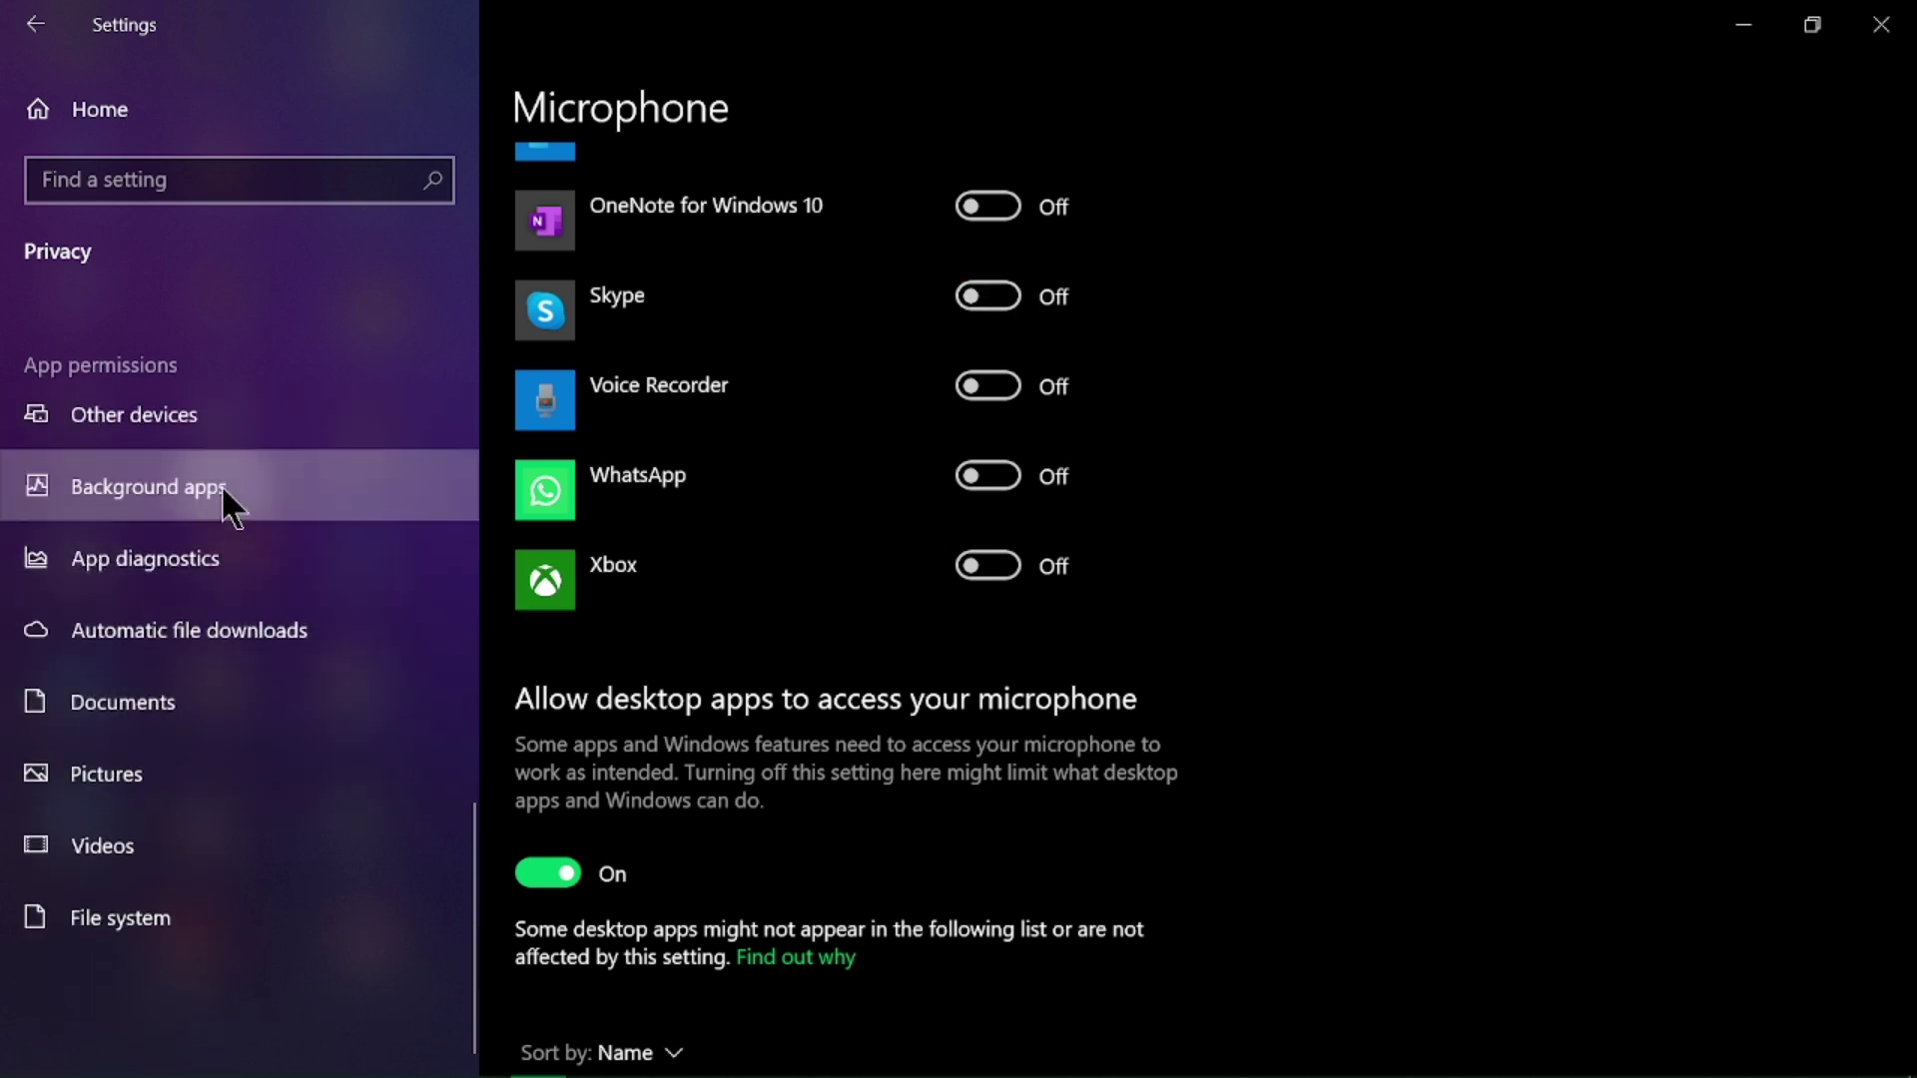